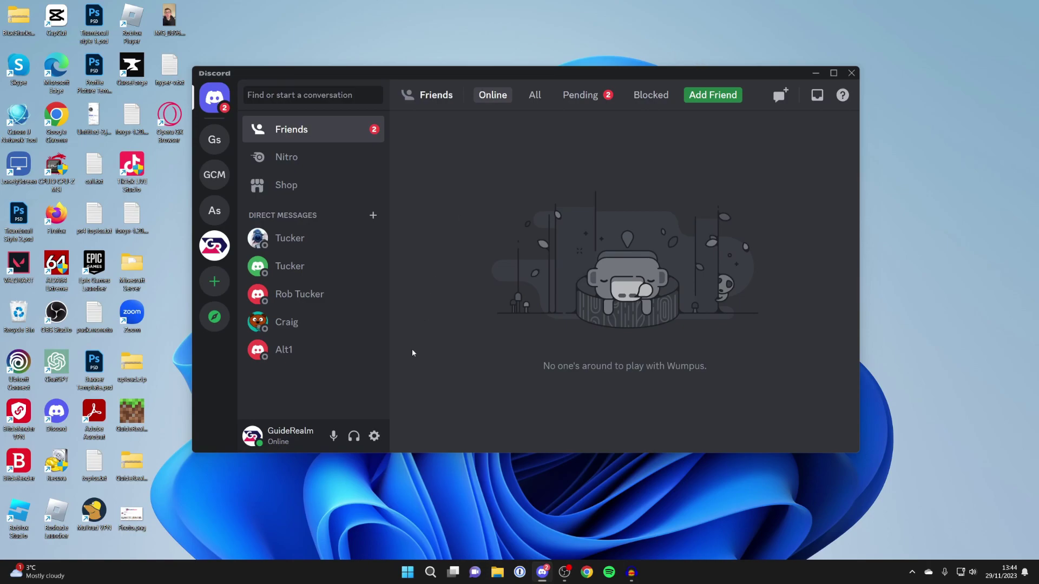
# Open Discord User Settings from the gear icon to show My Account
pyautogui.click(374, 436)
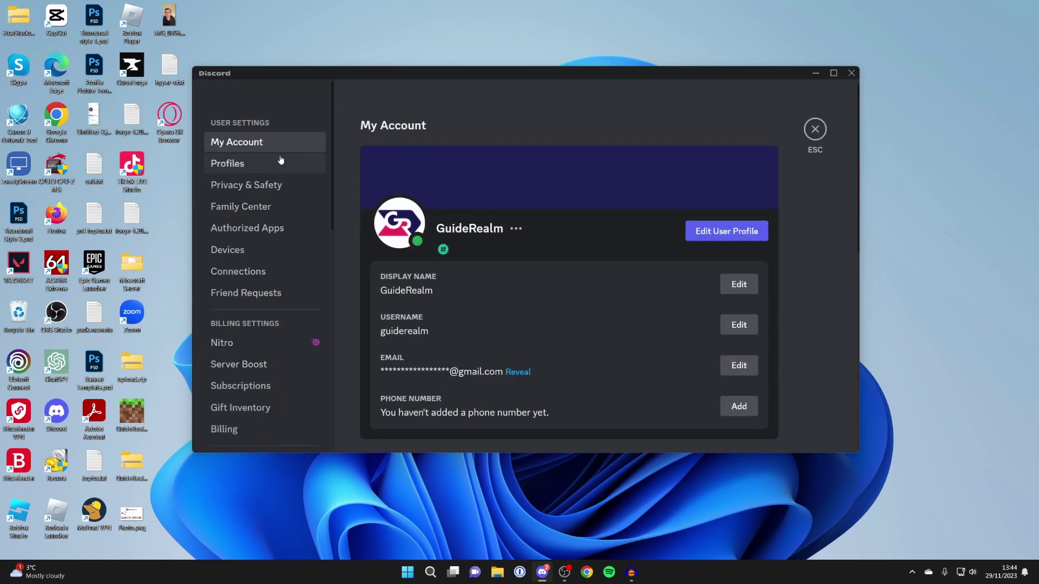
pyautogui.scroll(-3, 267, 302)
pyautogui.scroll(-1, 267, 302)
pyautogui.scroll(-2, 267, 303)
pyautogui.scroll(1, 241, 238)
pyautogui.scroll(-1, 241, 241)
pyautogui.scroll(-1, 241, 246)
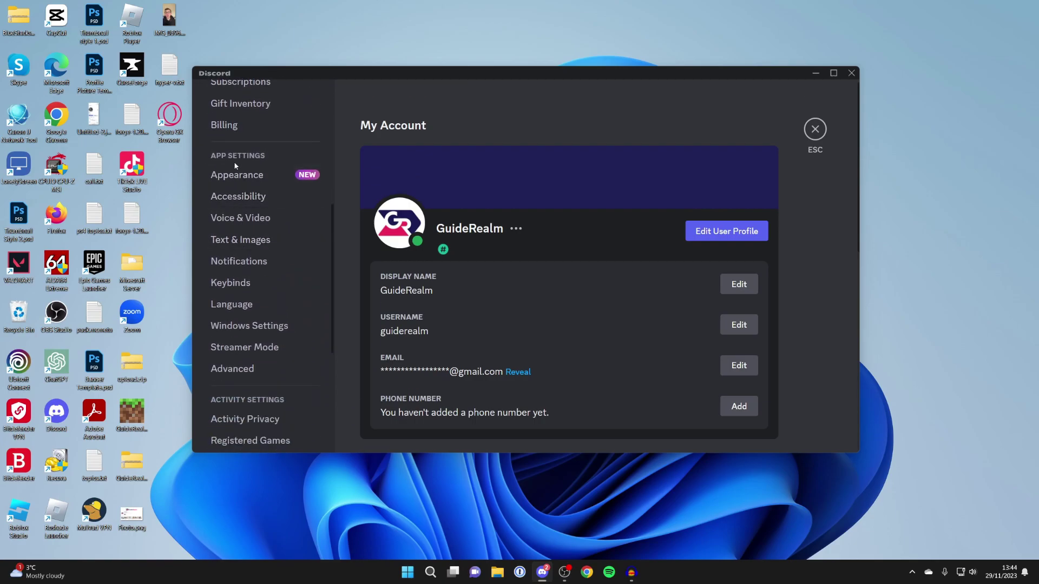
# Turn off 'Open Discord' in Windows Settings, then close settings to Friends
pyautogui.click(279, 326)
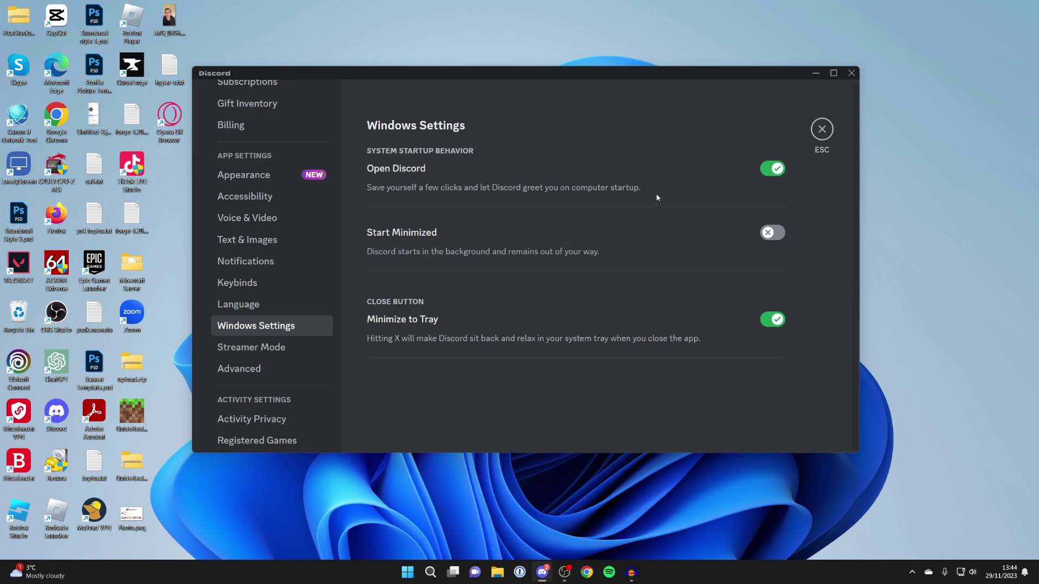
pyautogui.click(772, 169)
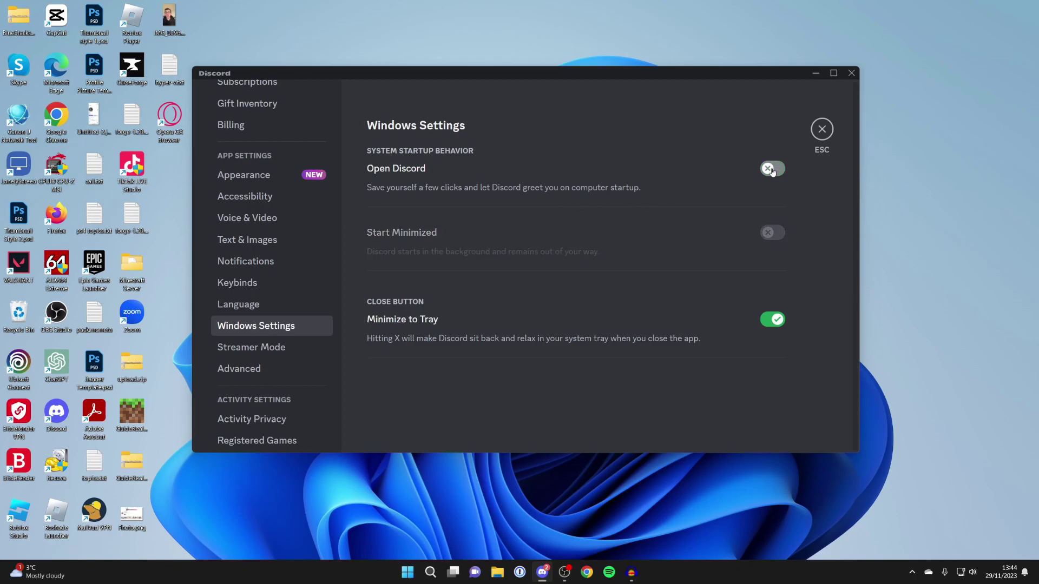
pyautogui.click(822, 129)
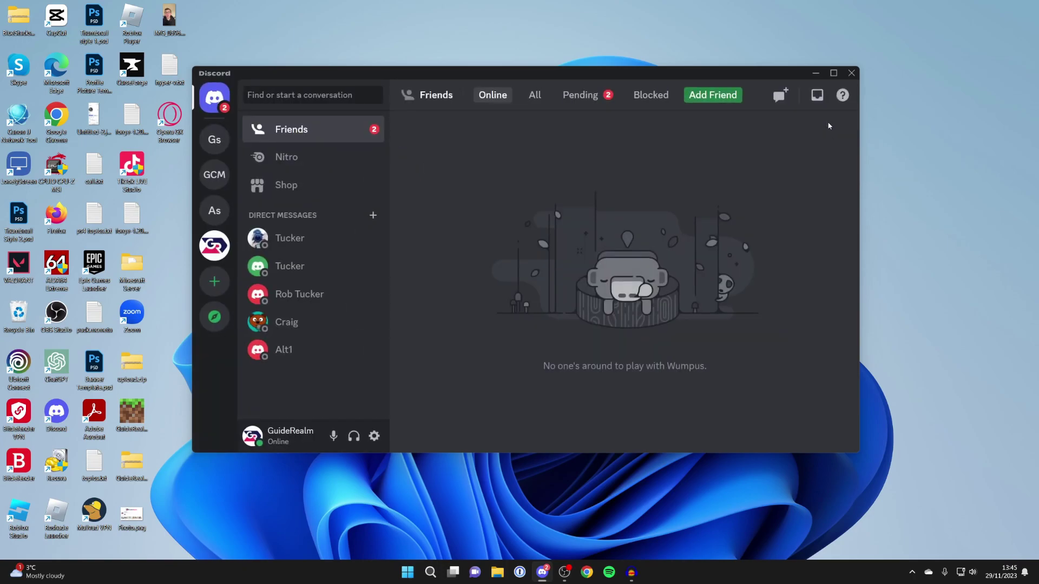